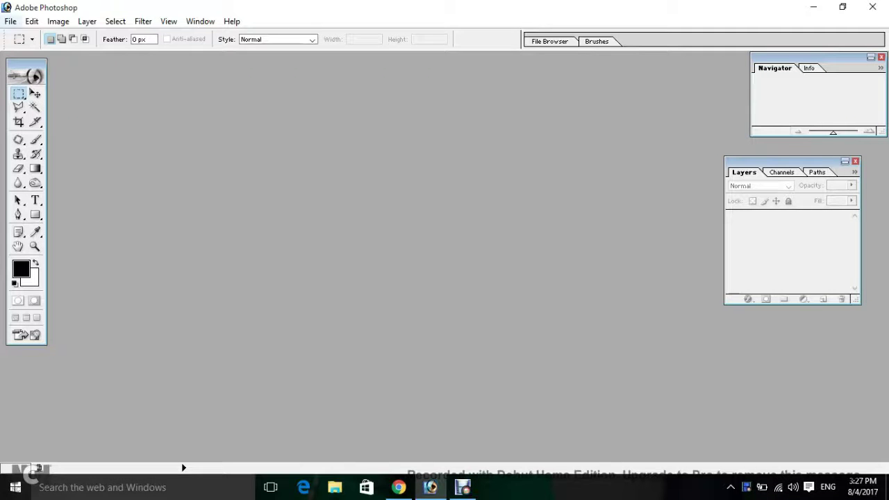
# - Create a new white 800×600 pixel document at 300 pixels/inch resolution
pyautogui.click(10, 21)
pyautogui.press('Down')
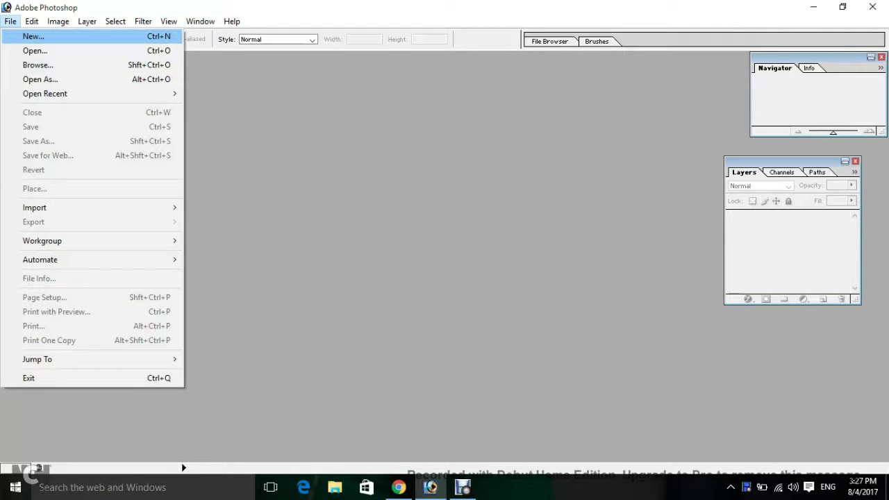
pyautogui.press('Return')
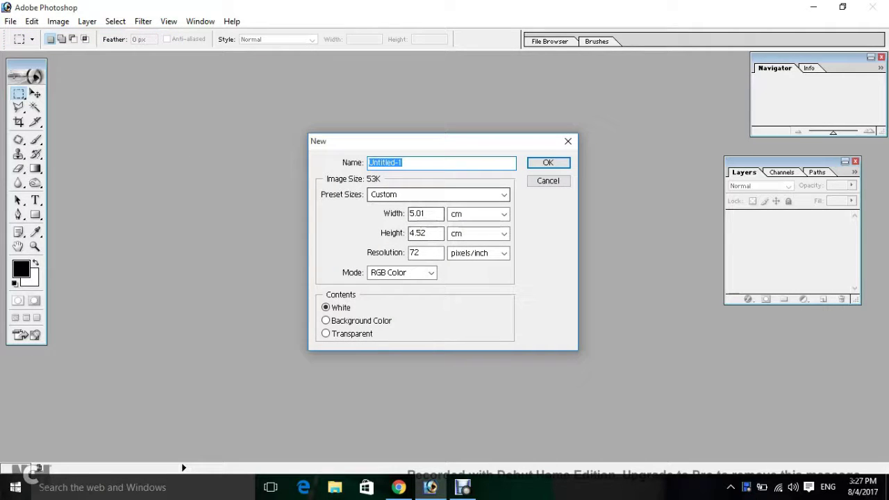
pyautogui.press('Tab')
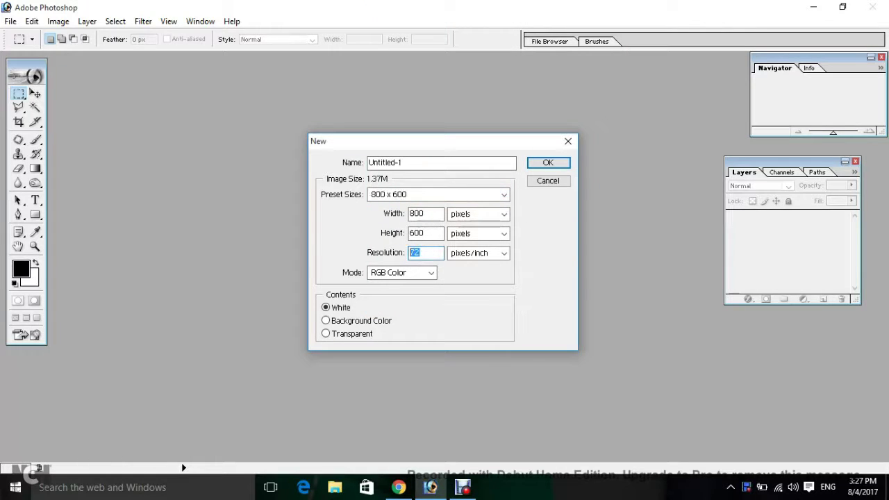
pyautogui.write('300')
pyautogui.press('Return')
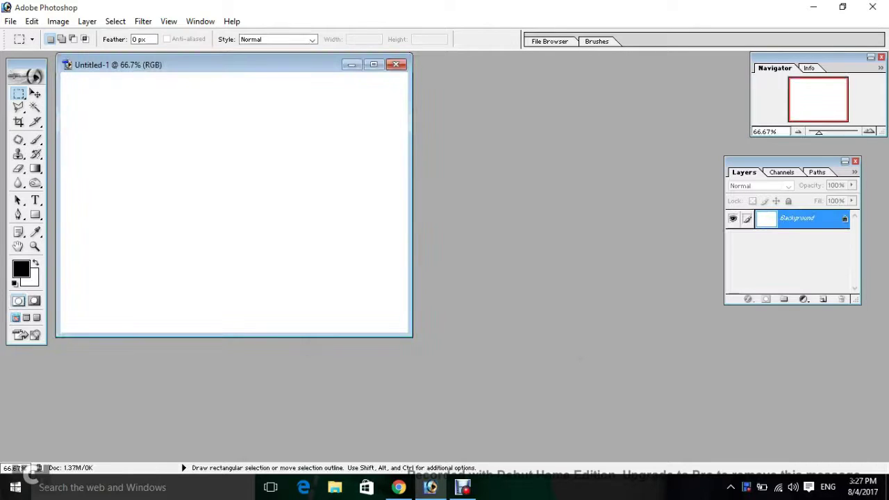
# - Center the document window and render the Clouds filter across the blank canvas
pyautogui.moveTo(167, 65); pyautogui.dragTo(258, 76)
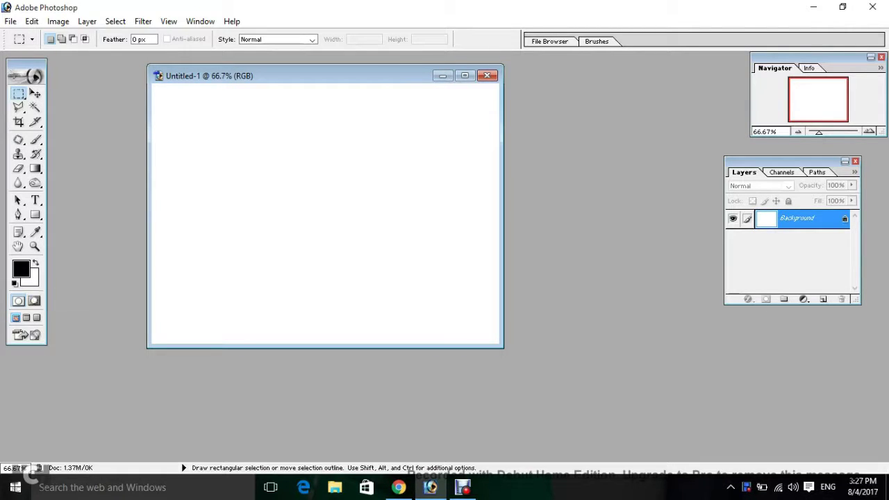
pyautogui.click(143, 22)
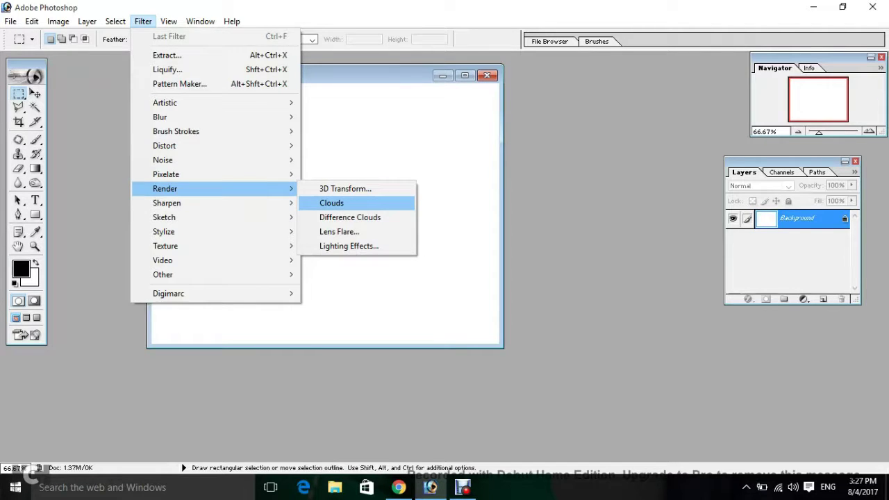
pyautogui.click(332, 203)
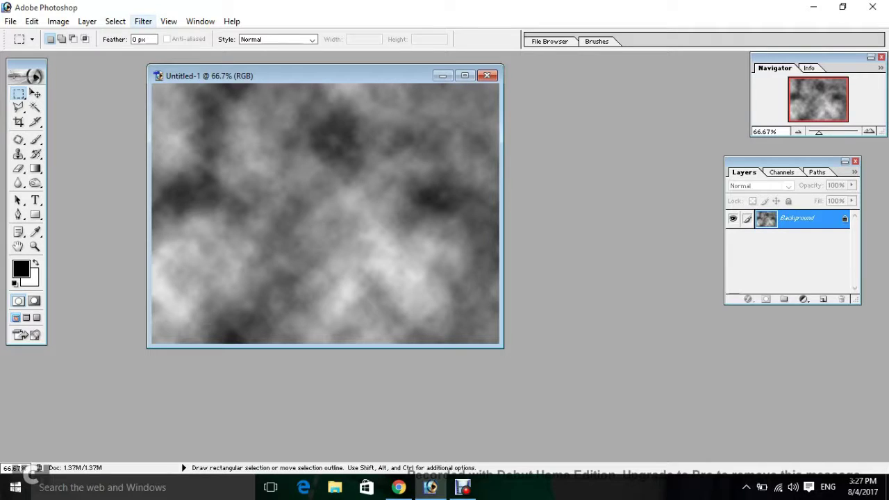
# - Apply Polar Coordinates set to Polar to Rectangular, turning the clouds into vertical streaks
pyautogui.click(143, 21)
pyautogui.moveTo(165, 145)
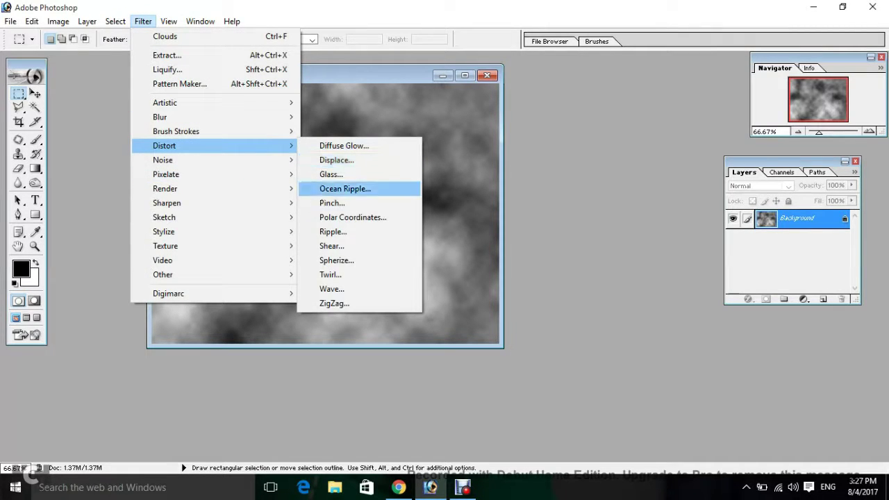
pyautogui.click(353, 218)
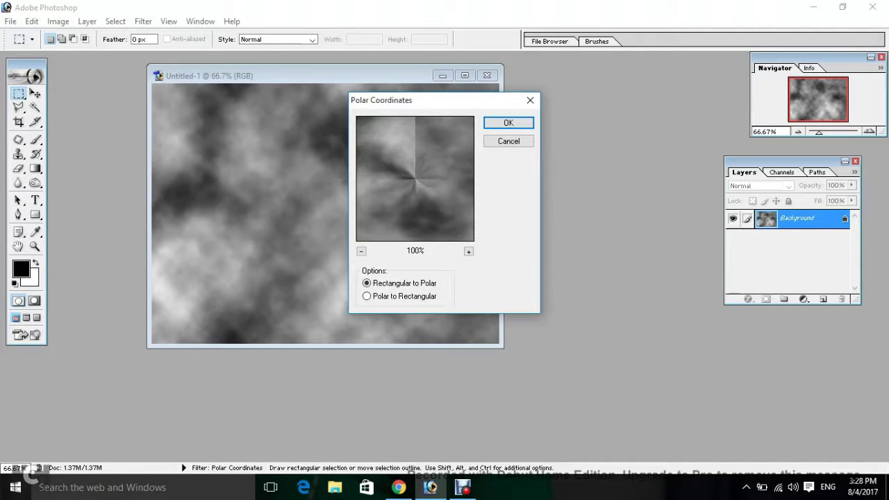
pyautogui.press('Down')
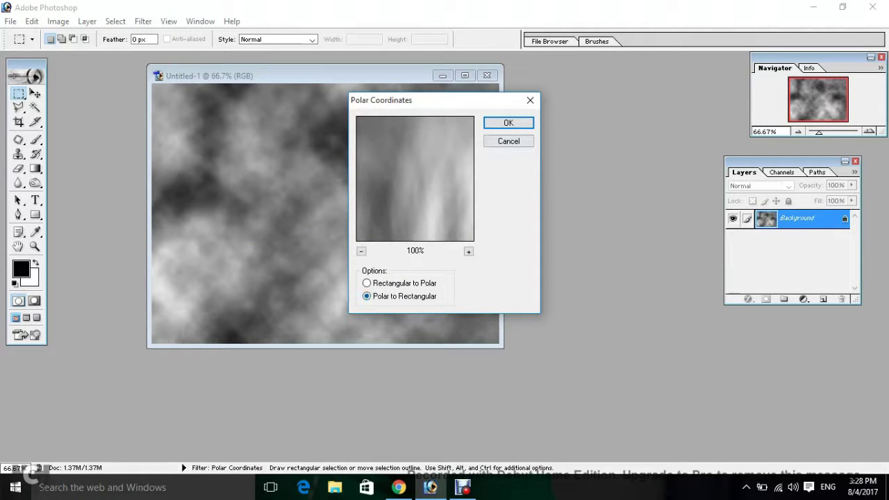
pyautogui.press('Return')
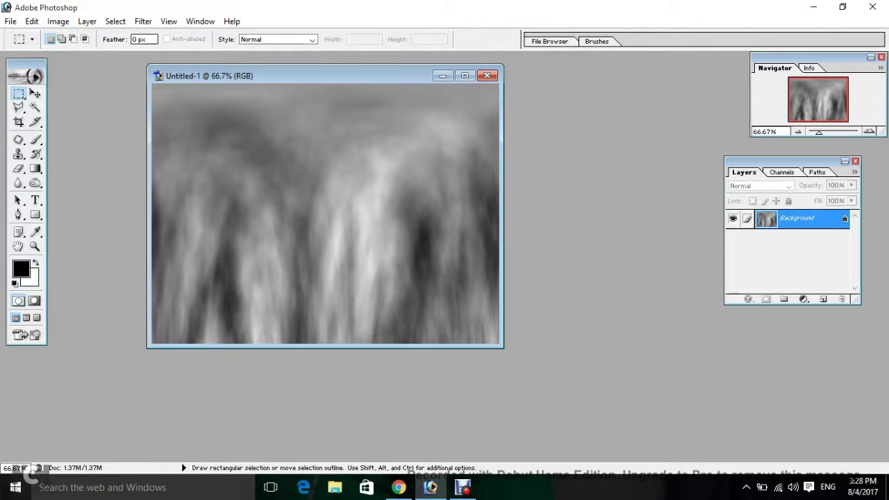
pyautogui.click(57, 21)
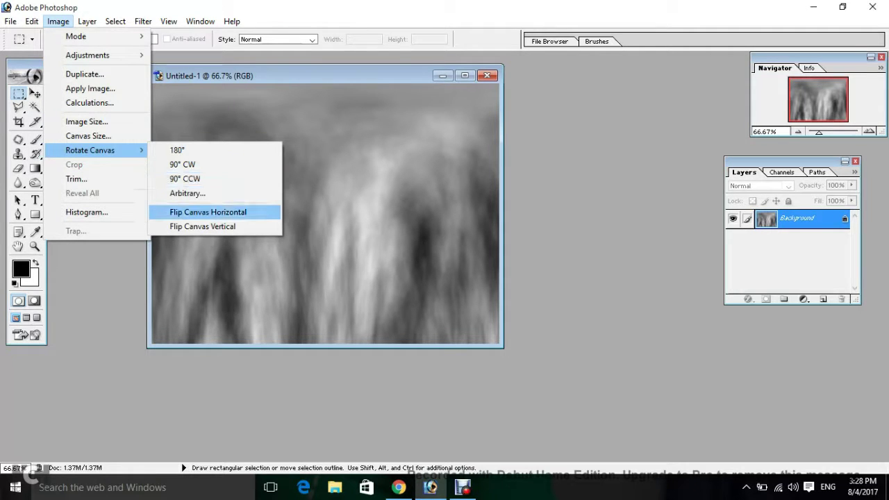
# - Flip the canvas vertically so the streaks hang from the top
pyautogui.click(202, 226)
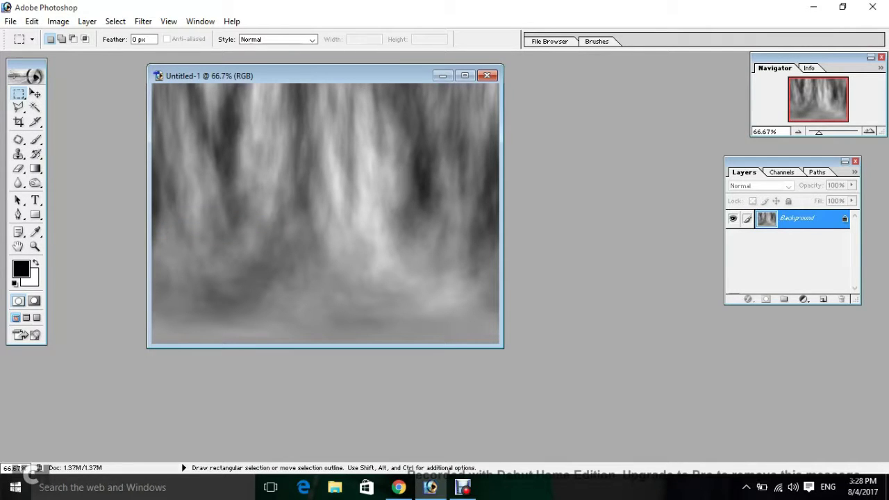
pyautogui.click(57, 21)
pyautogui.moveTo(87, 55)
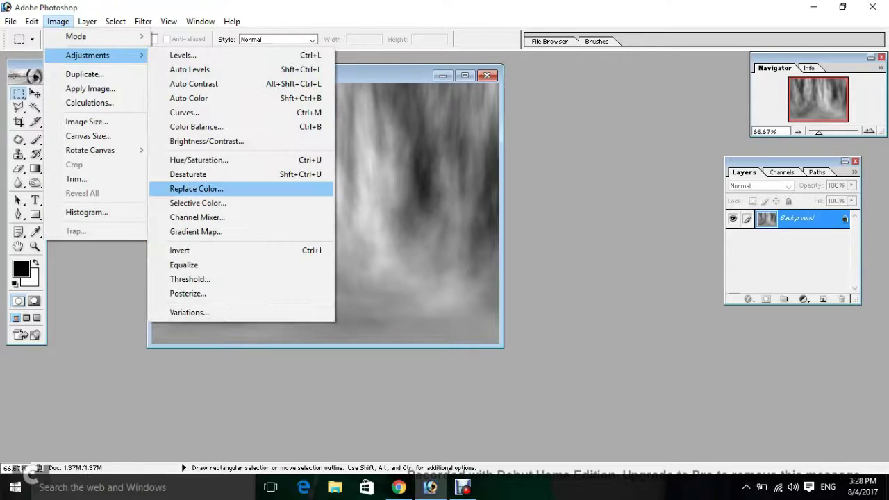
# - Colorize the texture orange-red with Hue/Saturation at Saturation 83 and hue nudged up
pyautogui.click(193, 160)
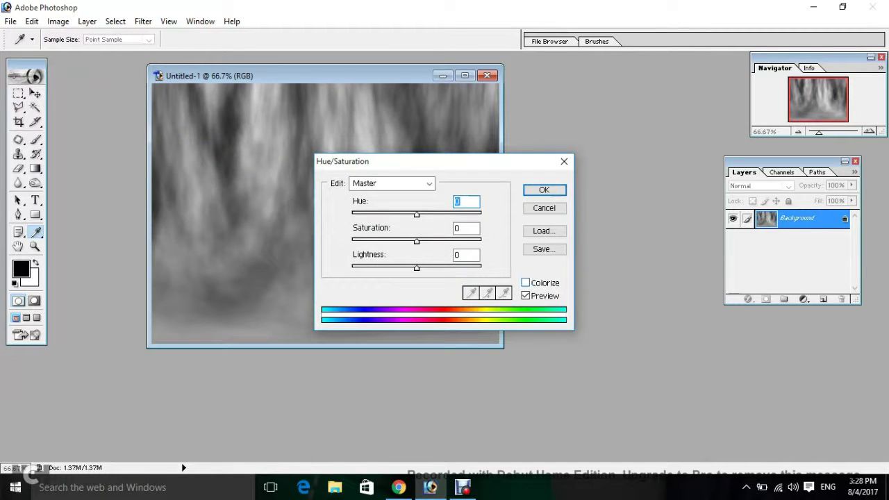
pyautogui.hotkey('alt', 'o')
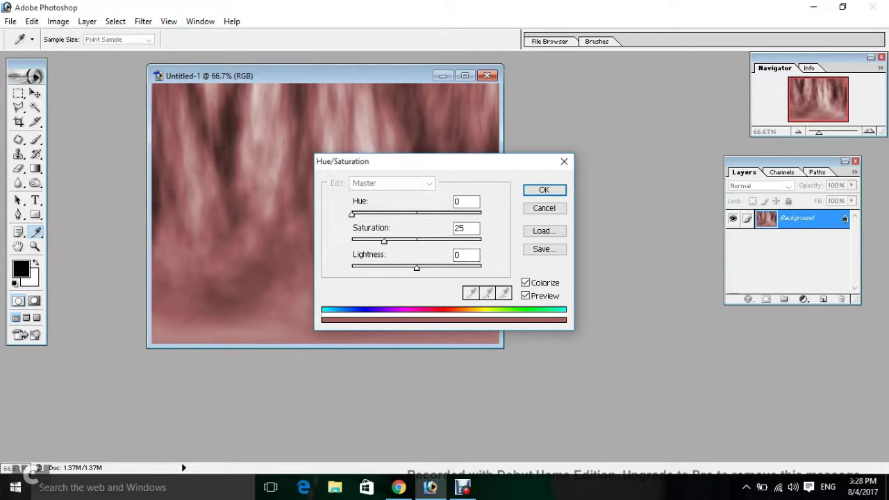
pyautogui.write('83')
pyautogui.hotkey('shift', 'Tab')
pyautogui.press('Up')
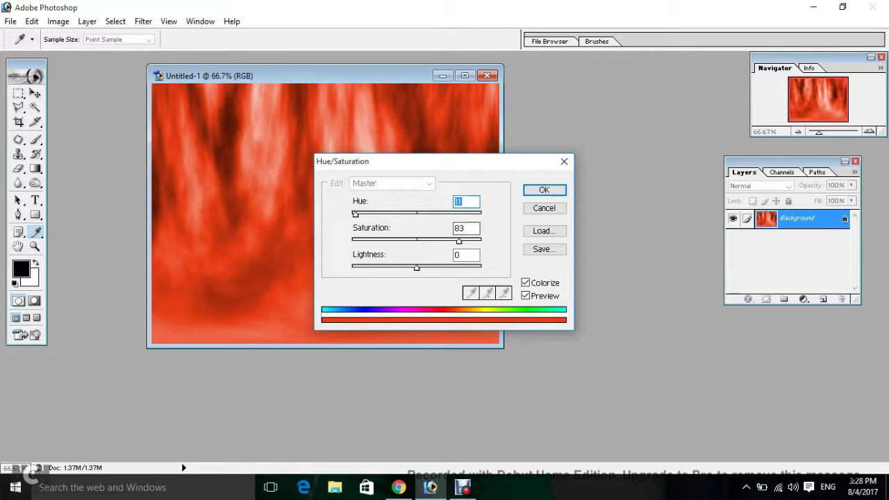
pyautogui.press('Return')
pyautogui.press('m')
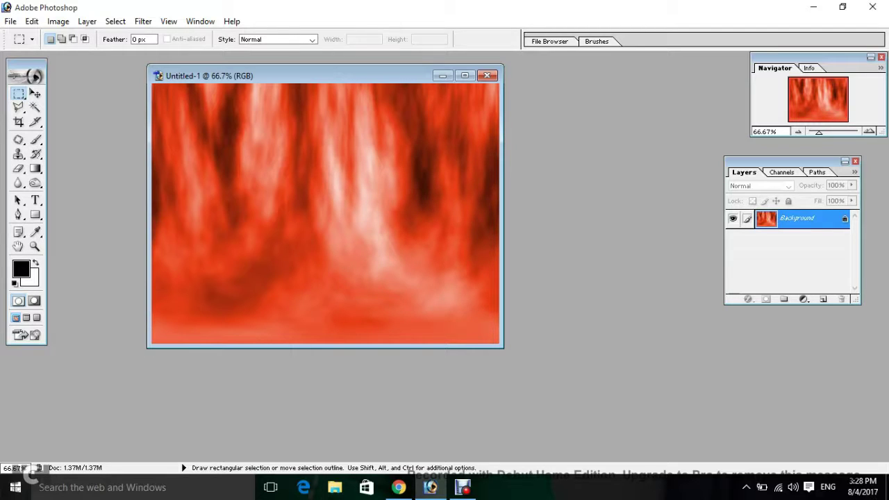
# - Duplicate the Background layer into a Background copy layer
pyautogui.moveTo(799, 218); pyautogui.dragTo(823, 299)
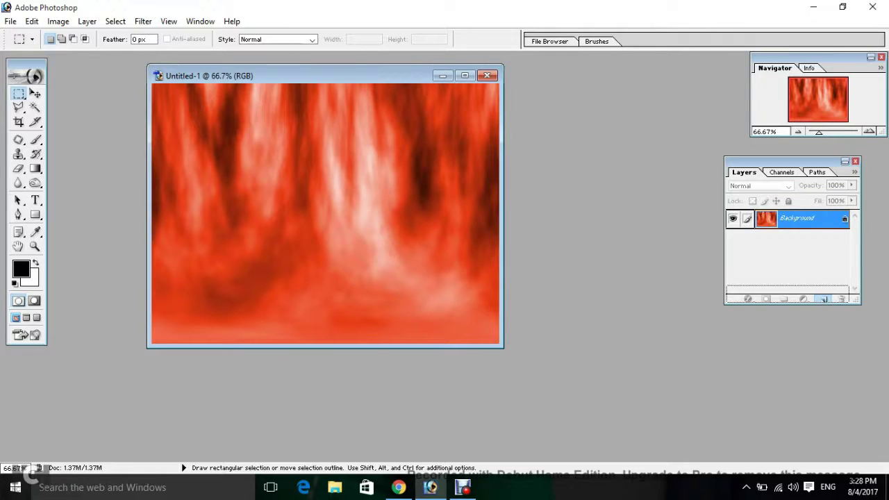
pyautogui.moveTo(823, 300); pyautogui.dragTo(822, 299)
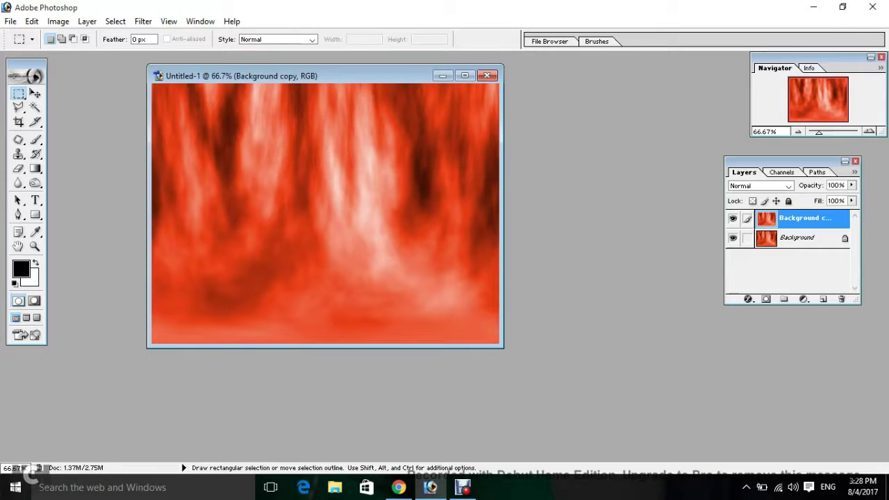
pyautogui.click(59, 21)
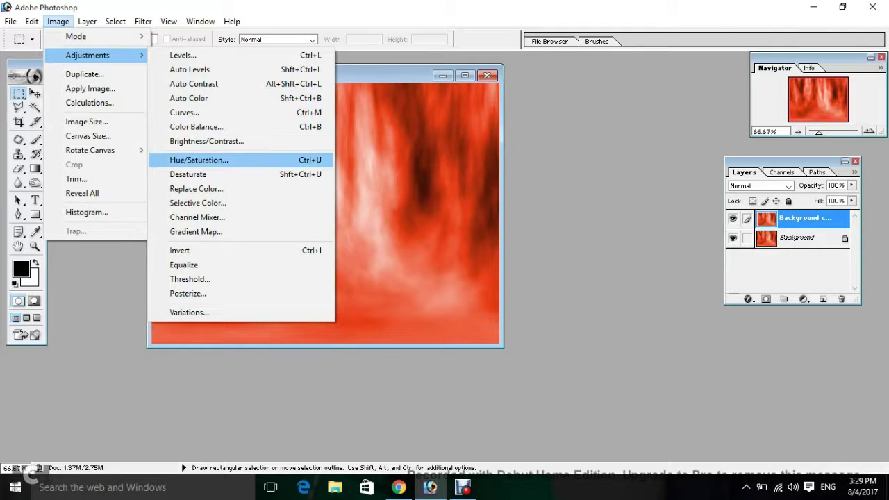
# - Colorize the Background copy layer golden orange with Hue 36 and Saturation about 86
pyautogui.click(200, 160)
pyautogui.moveTo(362, 159); pyautogui.dragTo(582, 142)
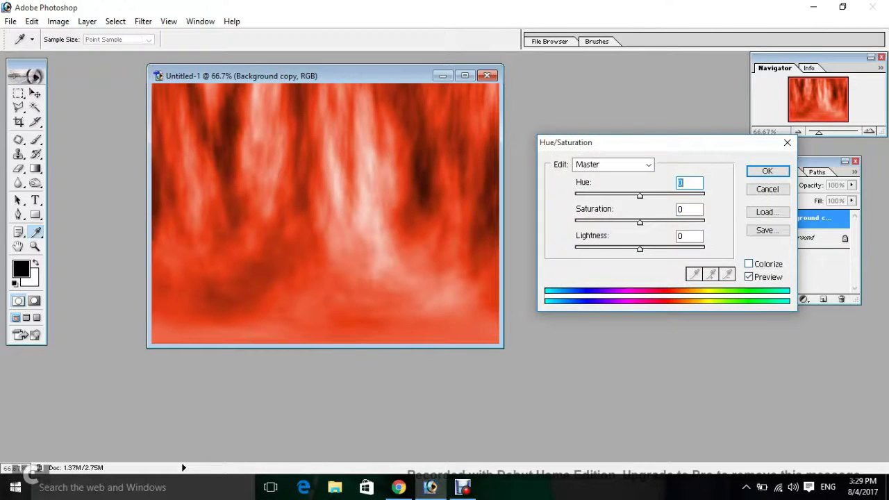
pyautogui.click(749, 264)
pyautogui.write('86')
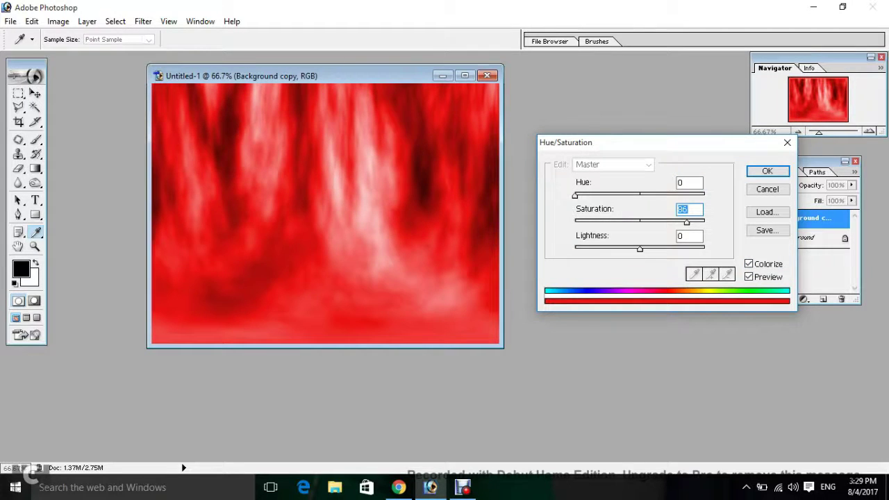
pyautogui.hotkey('shift', 'Tab')
pyautogui.write('25')
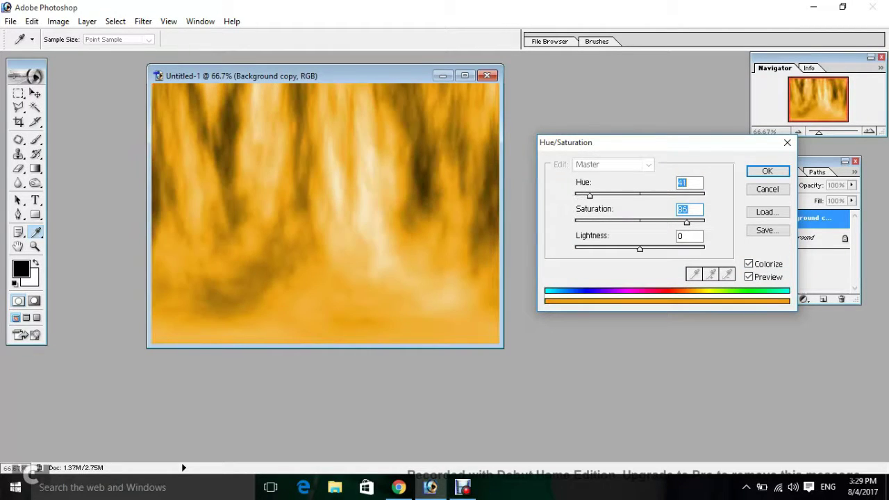
pyautogui.write('36')
pyautogui.hotkey('shift', 'Tab')
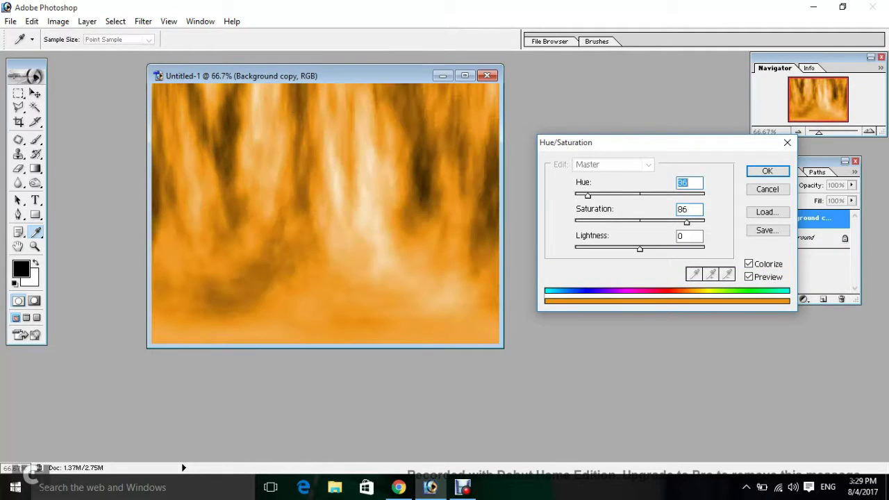
pyautogui.press('Tab')
pyautogui.press('Up')
pyautogui.press('Up')
pyautogui.press('Up')
pyautogui.press('Up')
pyautogui.press('Up')
pyautogui.press('Up')
pyautogui.press('Return')
pyautogui.press('m')
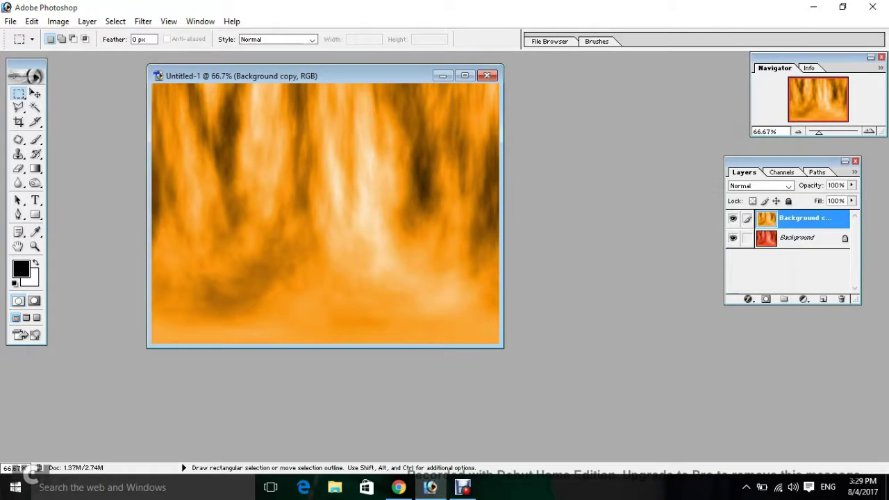
# - Try several blend modes on the Background copy layer, settling on Linear Light
pyautogui.click(788, 186)
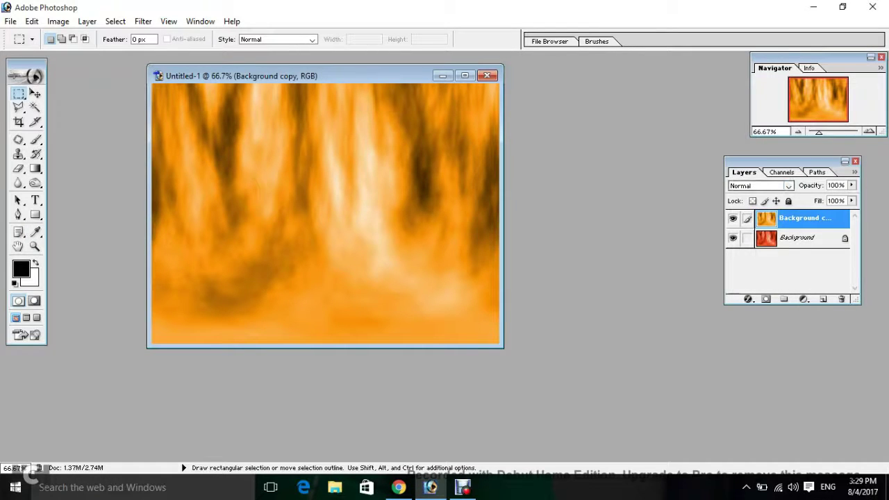
pyautogui.press('Down')
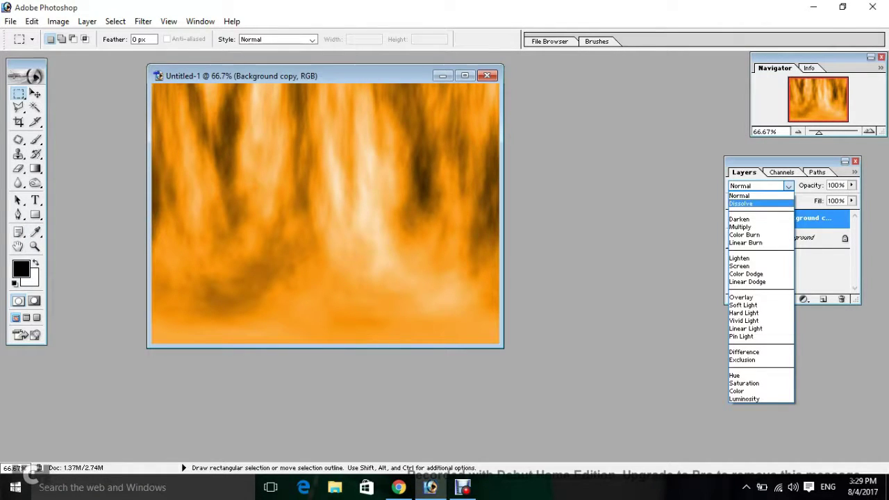
pyautogui.press('Return')
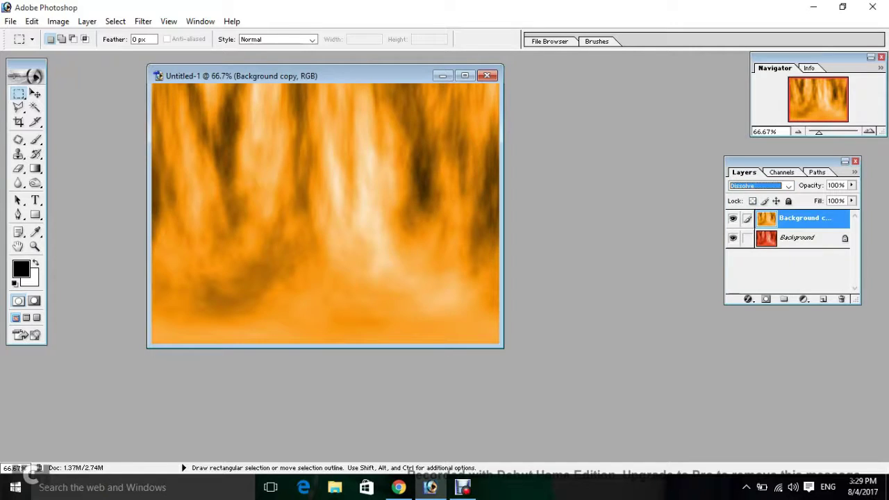
pyautogui.press('Down')
pyautogui.press('Down')
pyautogui.press('Down')
pyautogui.press('Down')
pyautogui.press('Down')
pyautogui.press('Down')
pyautogui.press('Down')
pyautogui.press('Down')
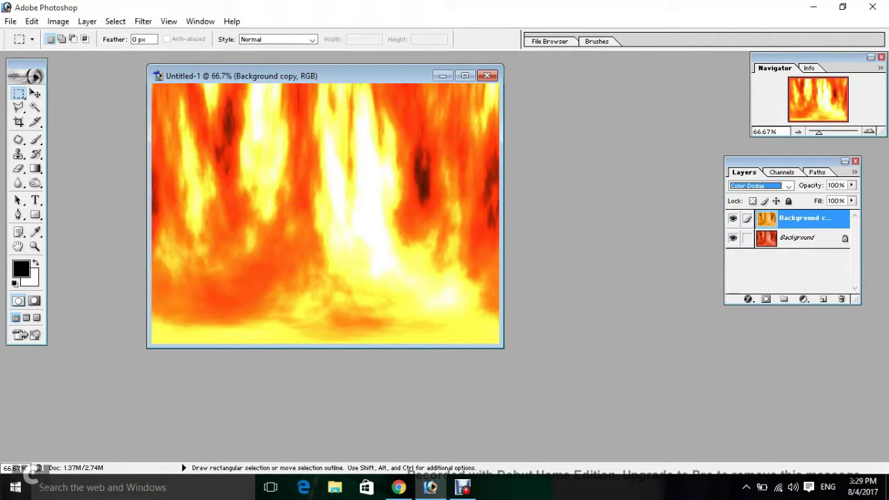
pyautogui.press('Down')
pyautogui.press('Down')
pyautogui.press('Down')
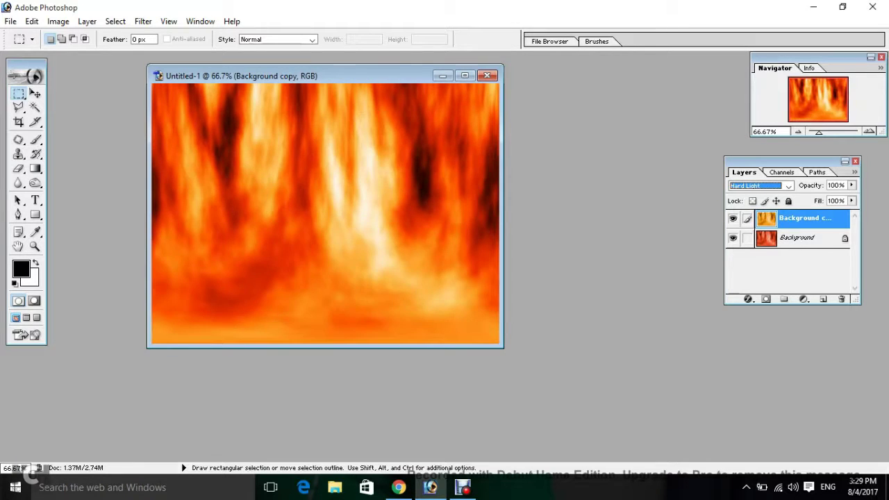
pyautogui.press('Down')
pyautogui.press('Down')
pyautogui.press('Down')
pyautogui.press('Down')
pyautogui.press('Down')
pyautogui.press('Down')
pyautogui.press('Down')
pyautogui.press('Down')
pyautogui.press('Down')
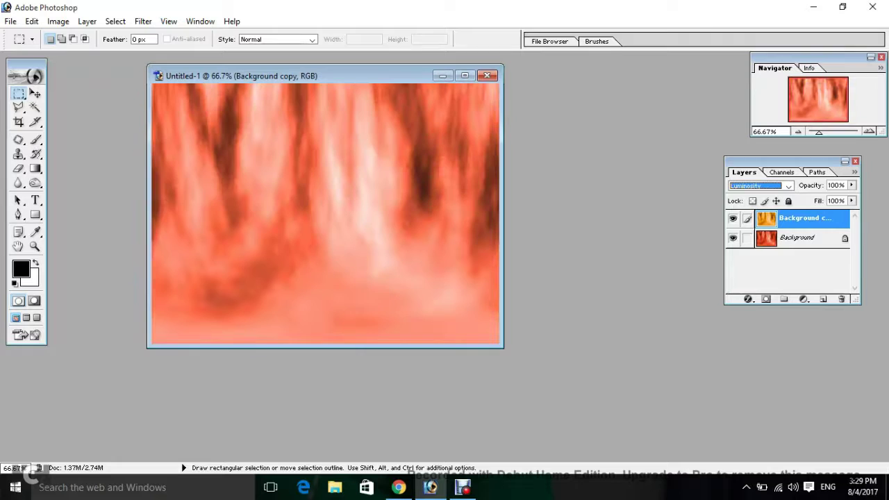
pyautogui.press('Up')
pyautogui.press('Up')
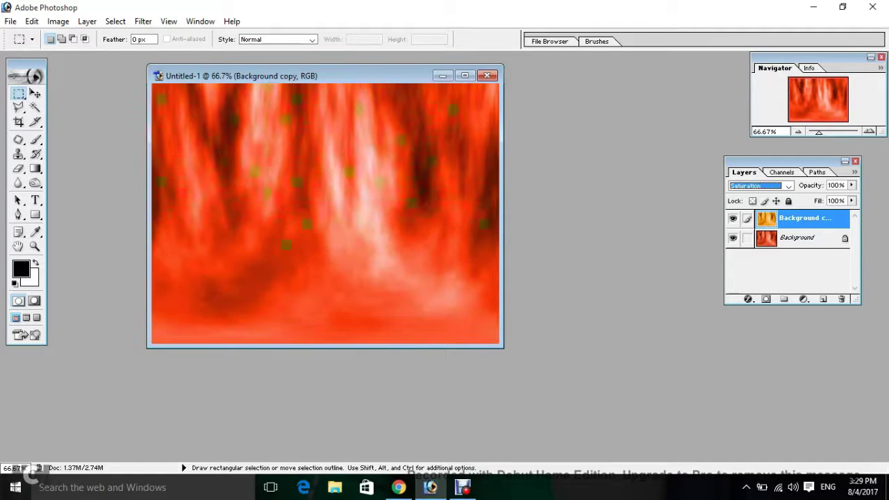
pyautogui.press('Up')
pyautogui.press('Up')
pyautogui.press('Up')
pyautogui.press('Up')
pyautogui.press('Up')
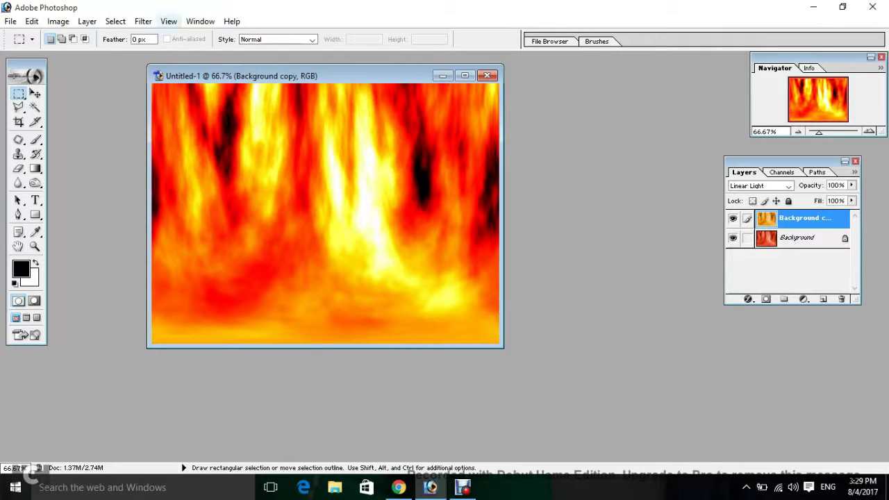
pyautogui.click(86, 21)
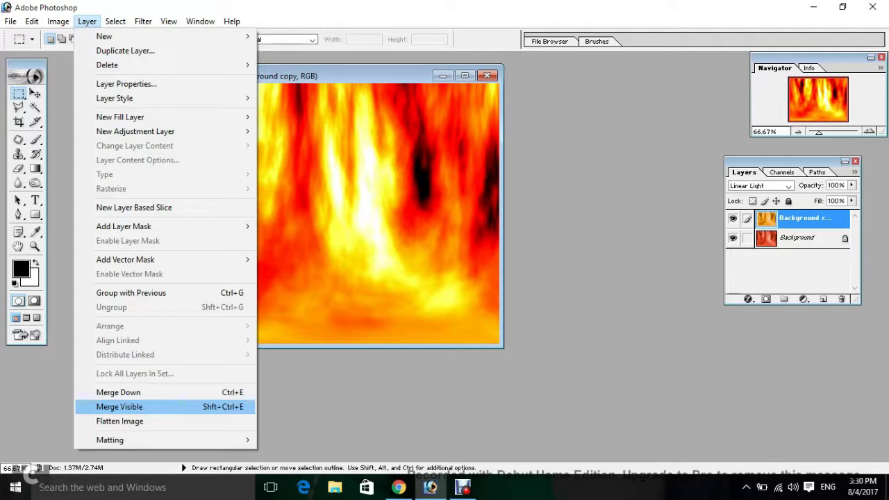
# - Merge the two visible layers into a single Background layer
pyautogui.click(120, 406)
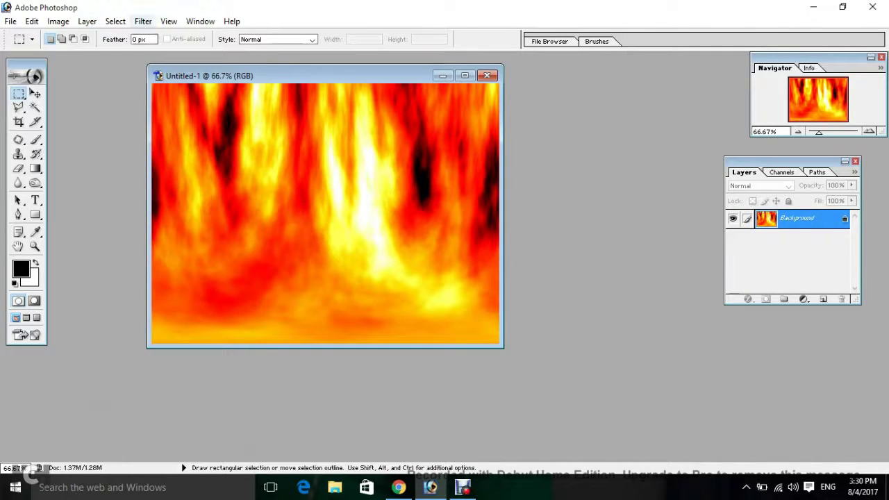
pyautogui.click(143, 21)
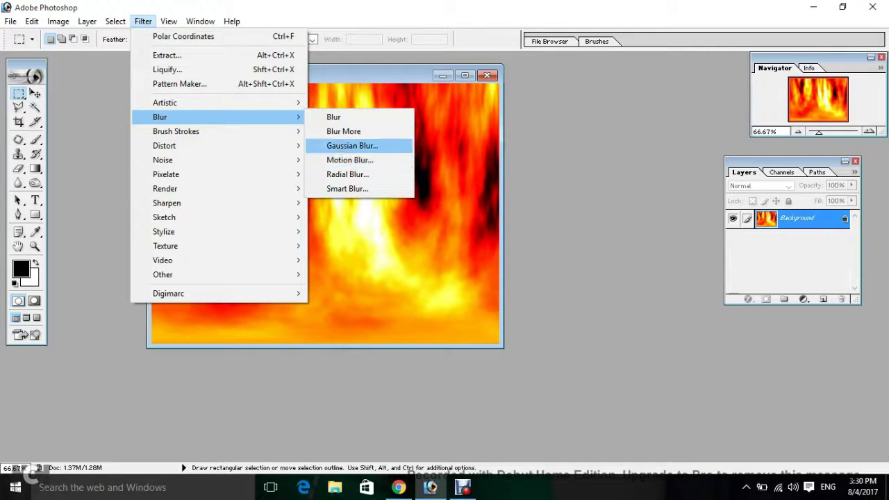
# - Soften the merged flame texture with a Gaussian Blur of 3.5 pixels radius
pyautogui.click(352, 145)
pyautogui.moveTo(390, 126); pyautogui.dragTo(600, 126)
pyautogui.moveTo(565, 320)
pyautogui.mouseDown()
pyautogui.moveTo(610, 320)
pyautogui.moveTo(582, 320)
pyautogui.mouseUp()
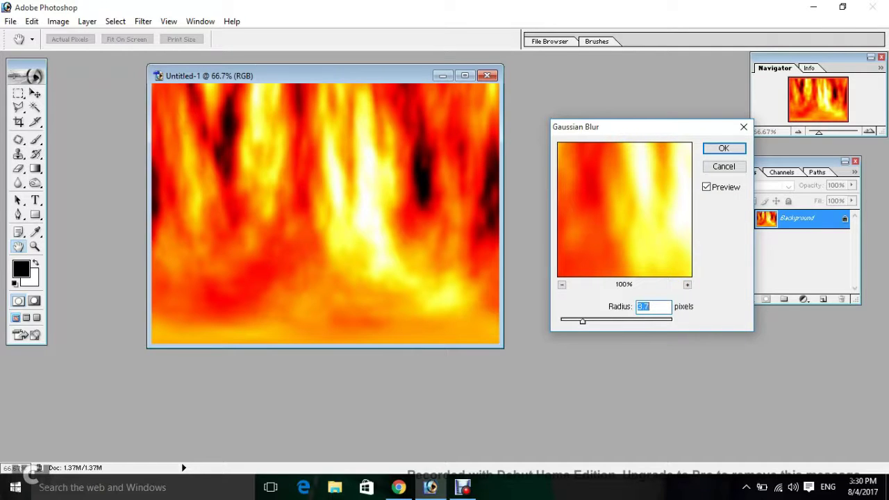
pyautogui.write('3')
pyautogui.write('.5')
pyautogui.press('Return')
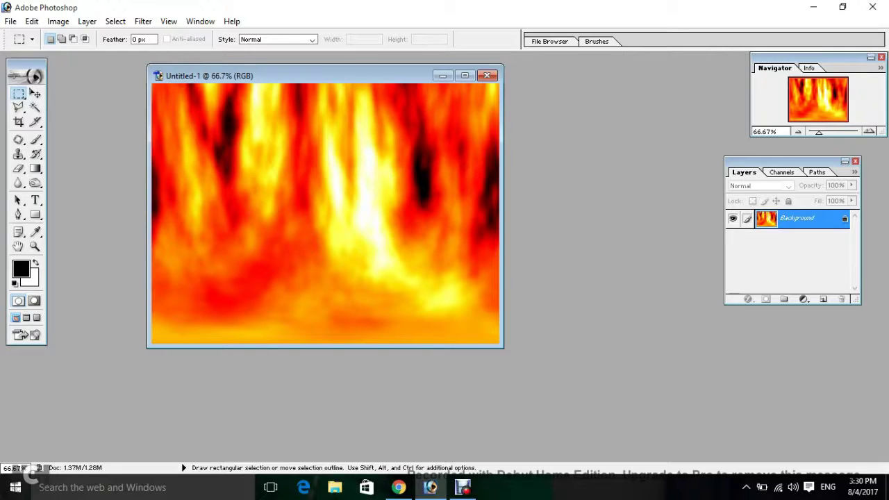
# - Maximize the Untitled-1 document window and view the merged fire texture at 100% zoom
pyautogui.click(465, 75)
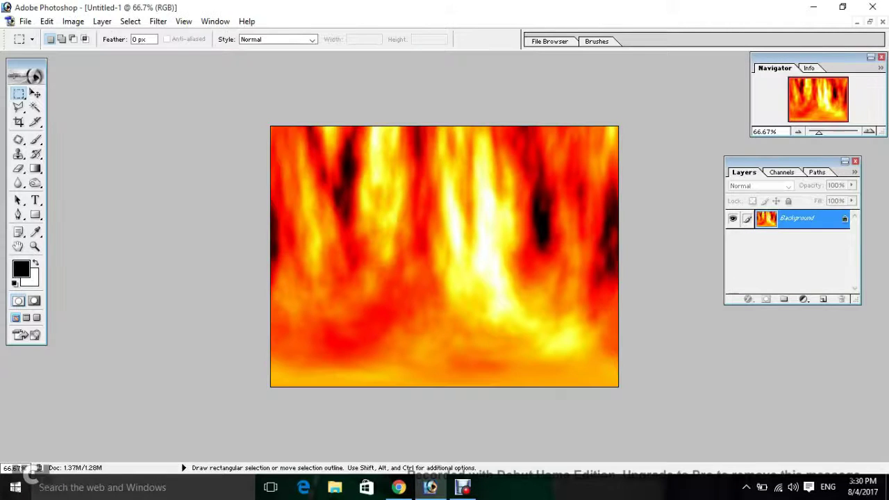
pyautogui.hotkey('ctrl', '+')
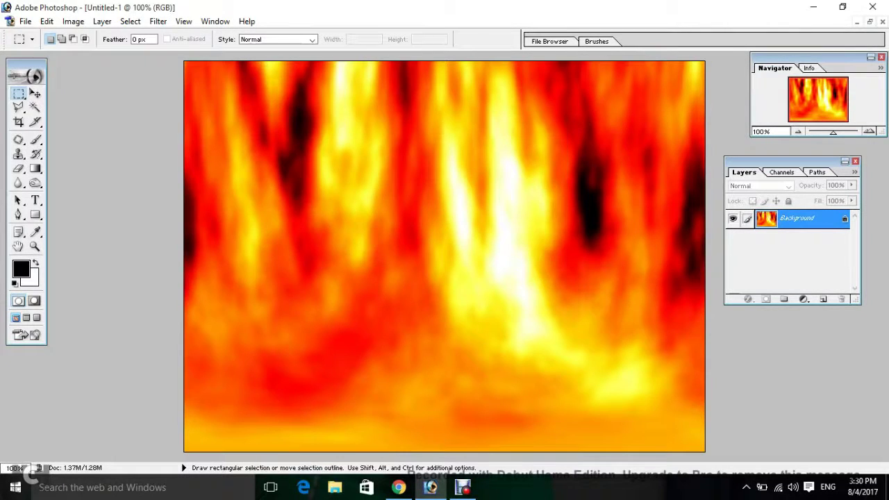